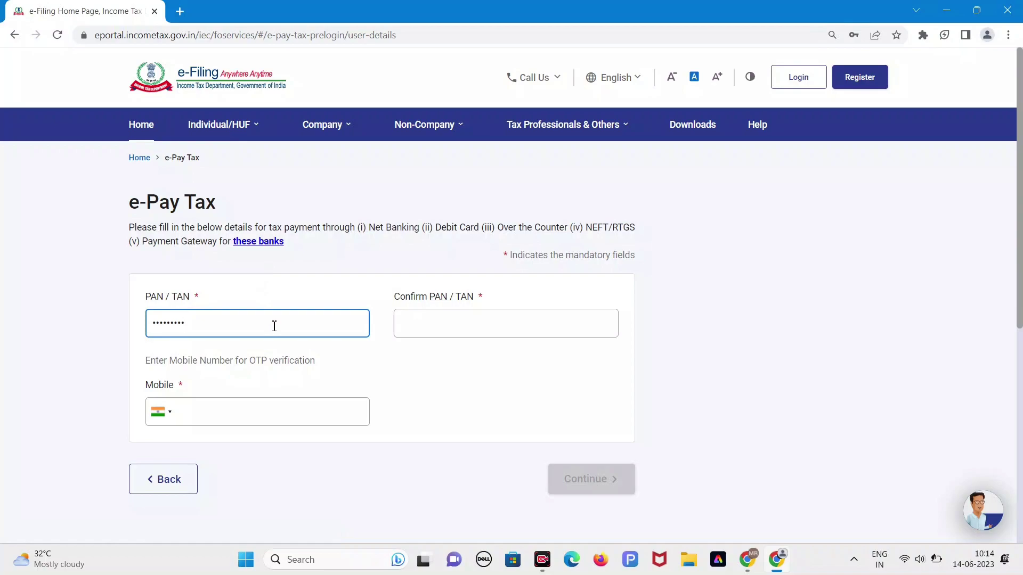
Retype the PAN, submit the PAN and mobile details, and verify with the six-digit mobile OTP
key(BackSpace)
key(BackSpace)
key(BackSpace)
key(BackSpace)
key(BackSpace)
key(BackSpace)
key(BackSpace)
key(BackSpace)
key(BackSpace)
text(ABFPI)
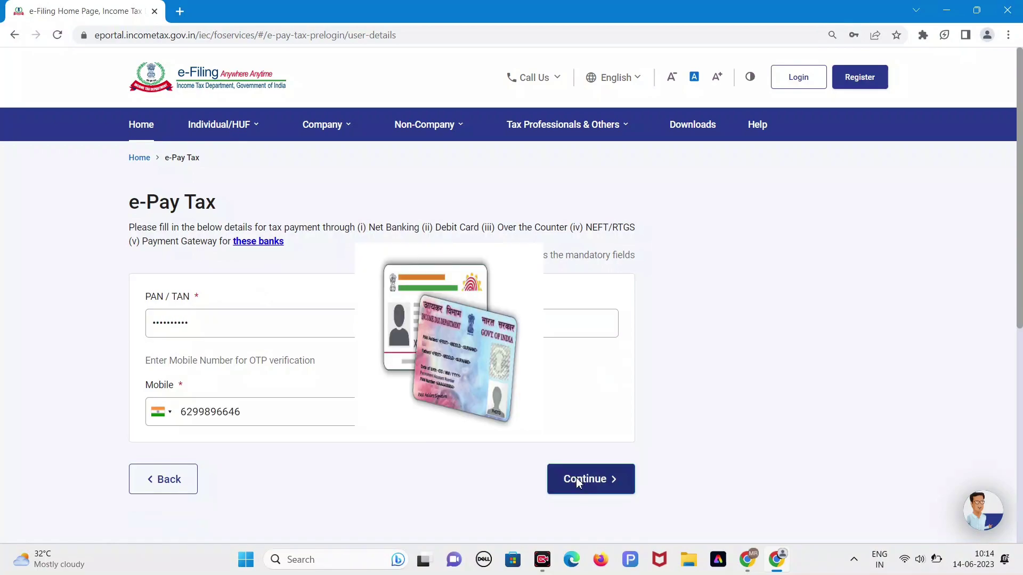
click(579, 483)
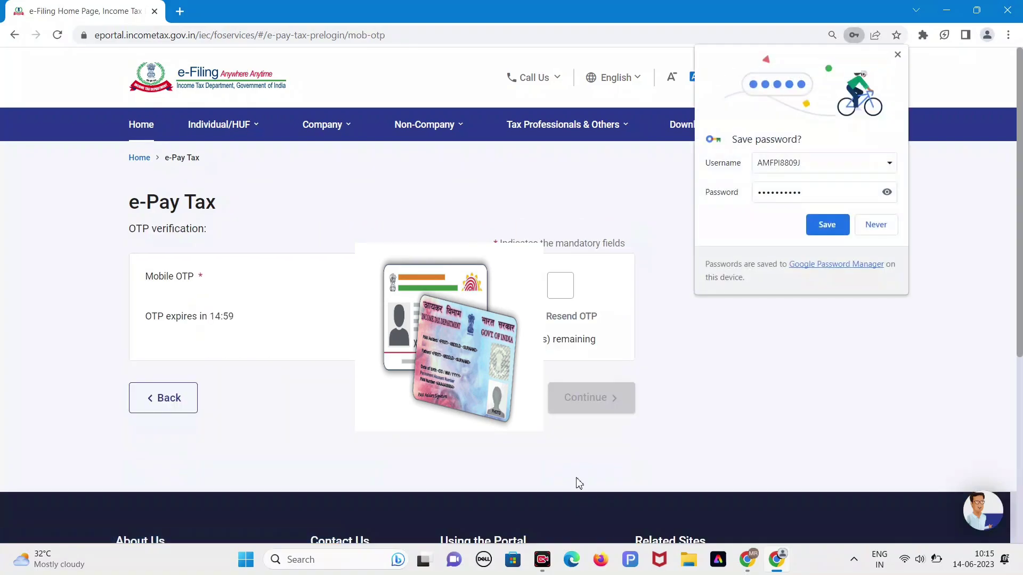
click(879, 231)
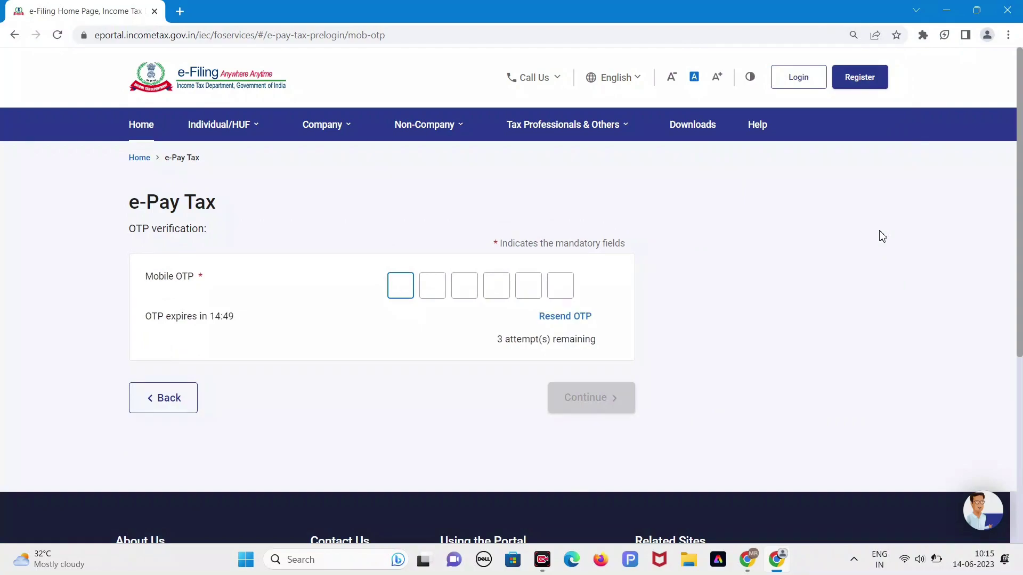
key(ctrl+v)
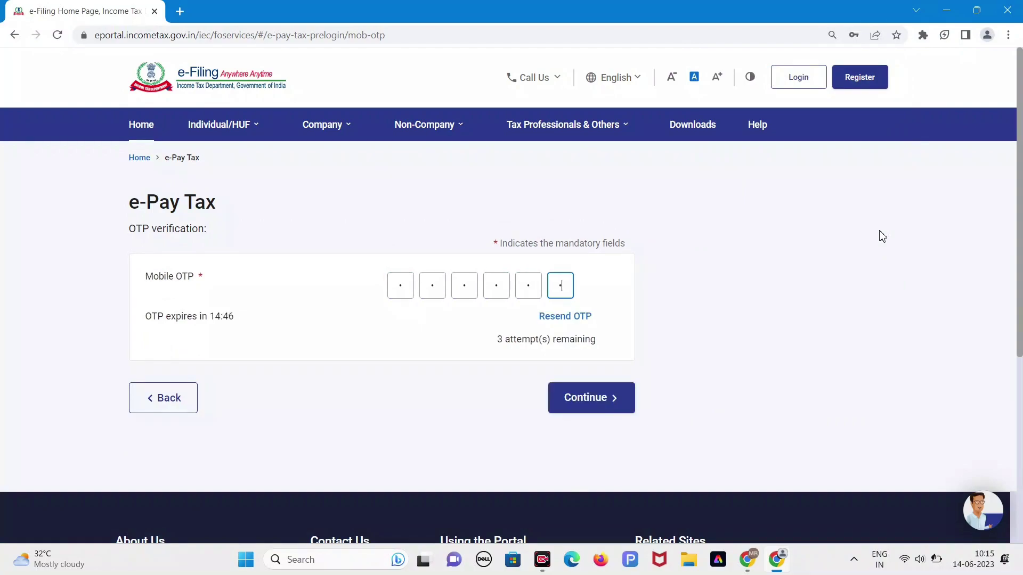
click(592, 409)
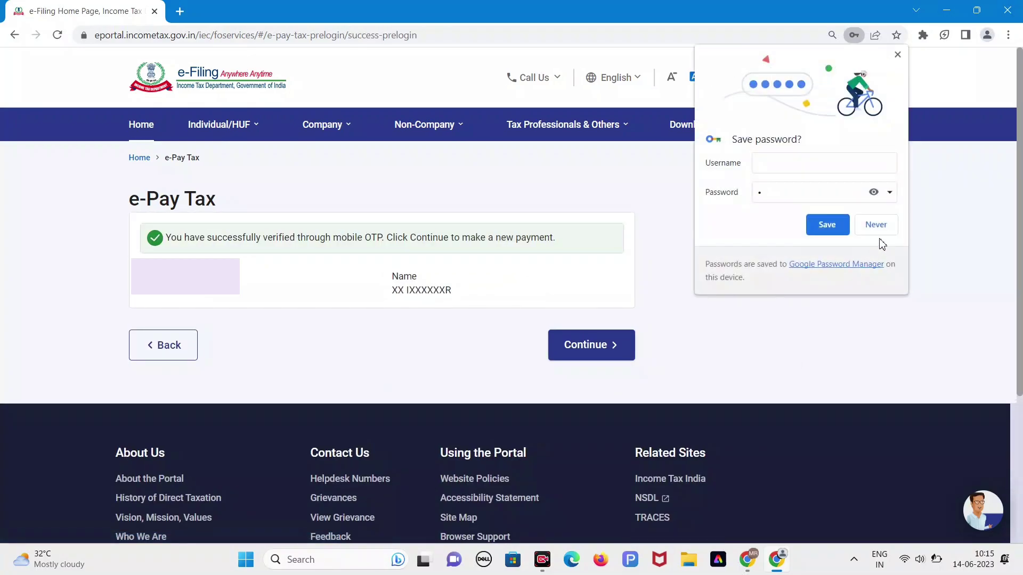
Decline saving the password and continue past the verification message to the Income Tax category tile
click(884, 225)
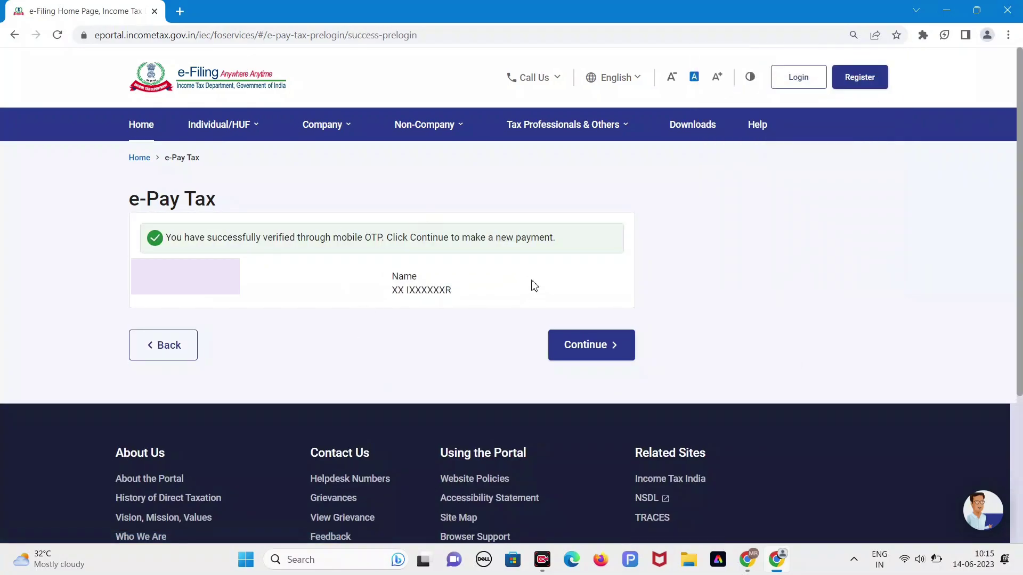
drag(261, 238, 174, 239)
click(174, 239)
click(583, 345)
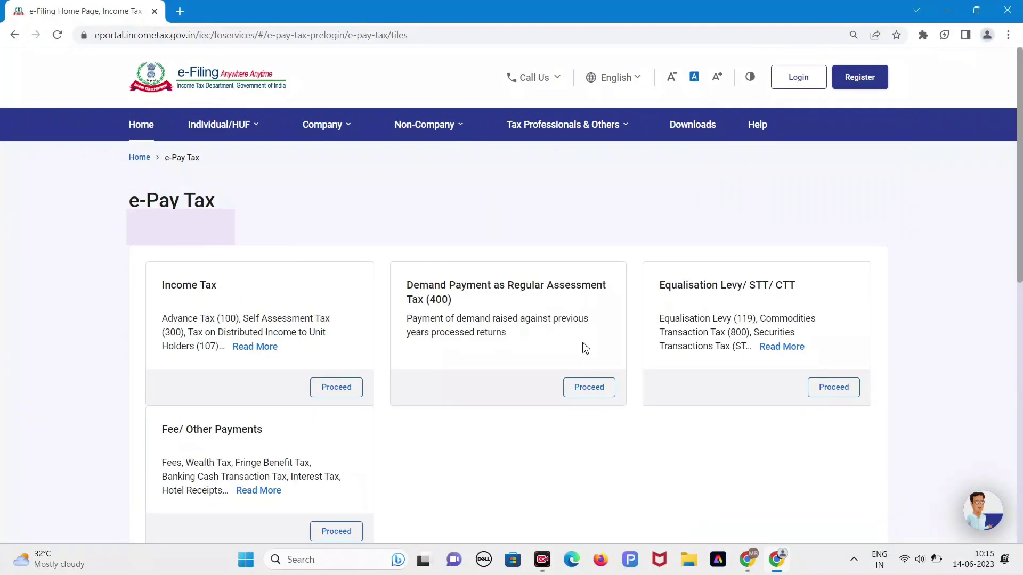
triple_click(245, 291)
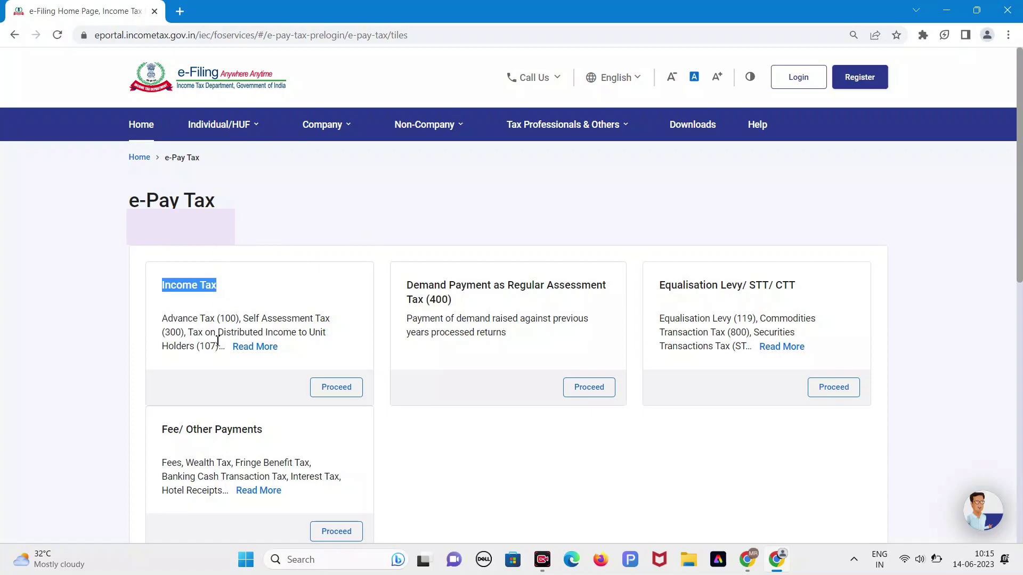
drag(189, 285, 208, 320)
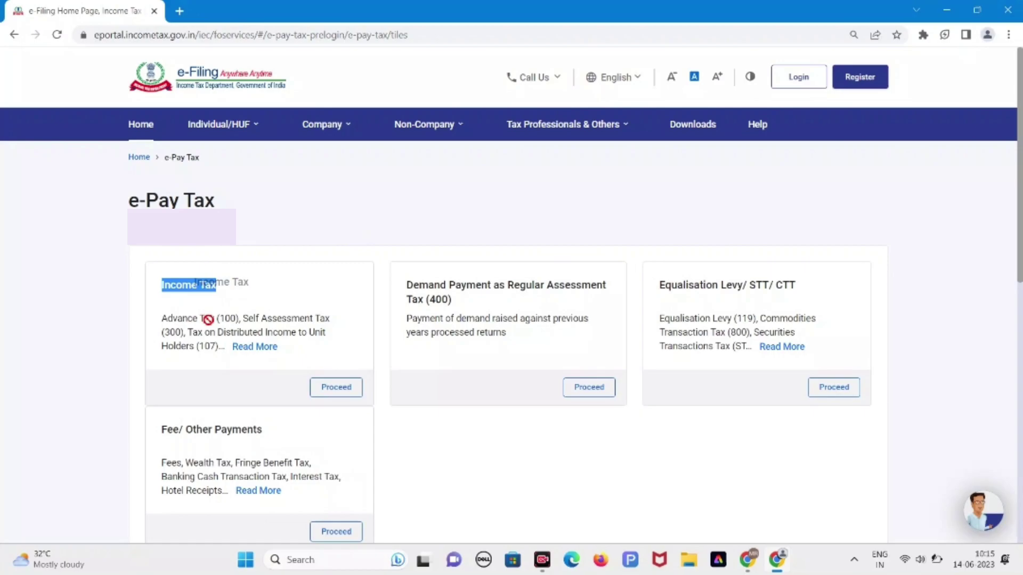
Proceed with Income Tax, choosing assessment year 2024-25 and payment type Other Receipts (500)
click(336, 387)
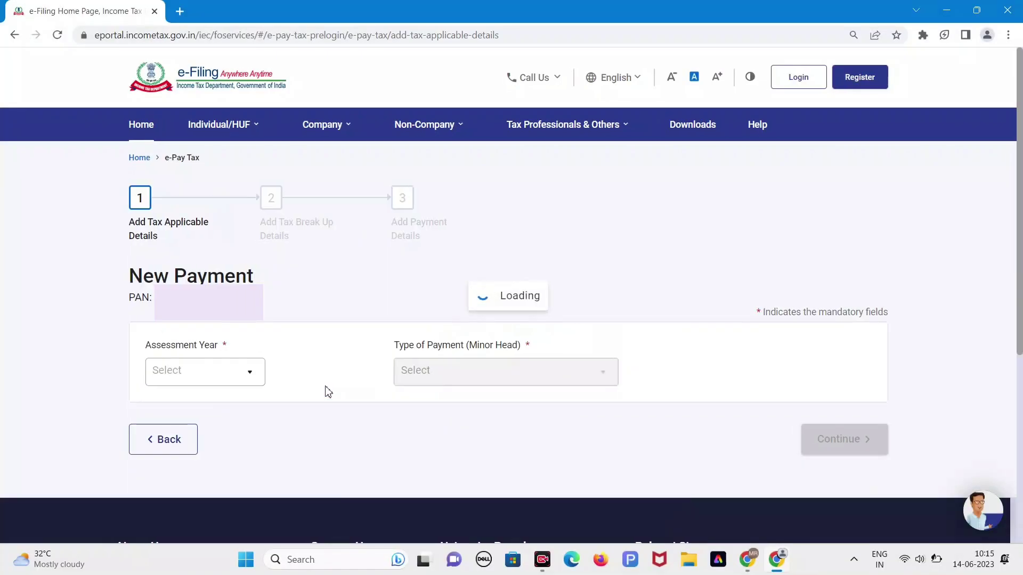
click(259, 373)
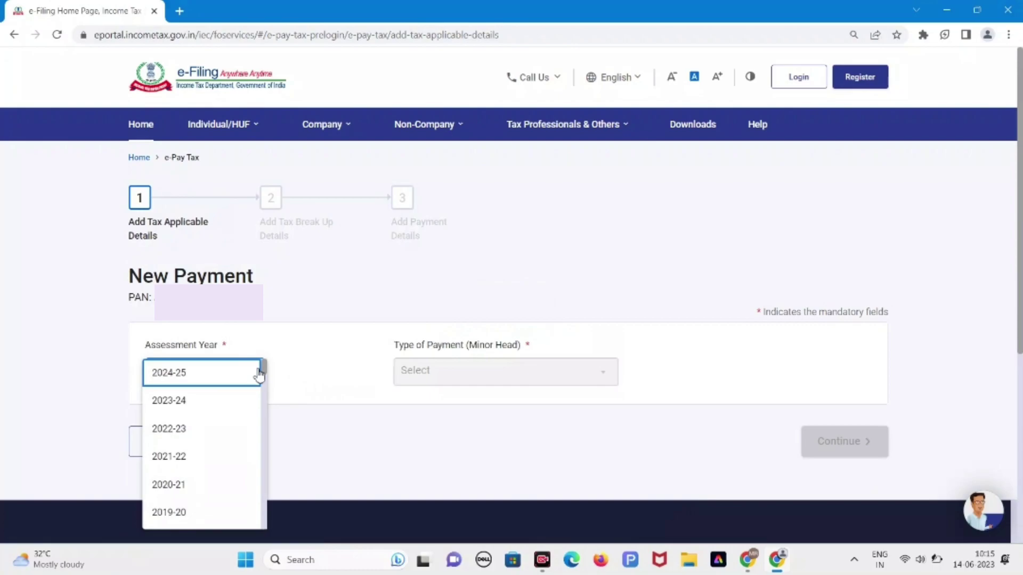
click(204, 377)
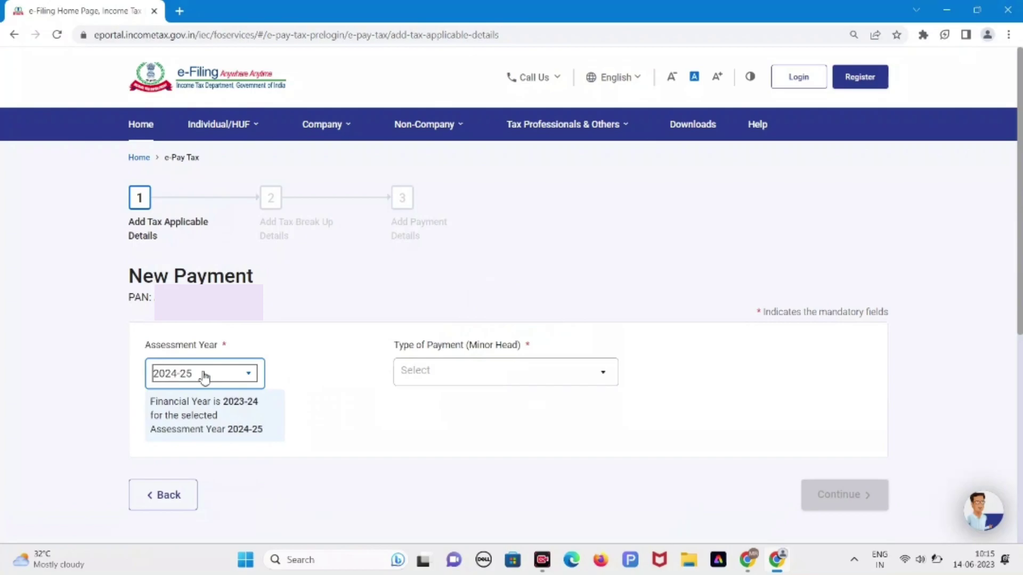
click(505, 371)
scroll(501, 479, down, 2)
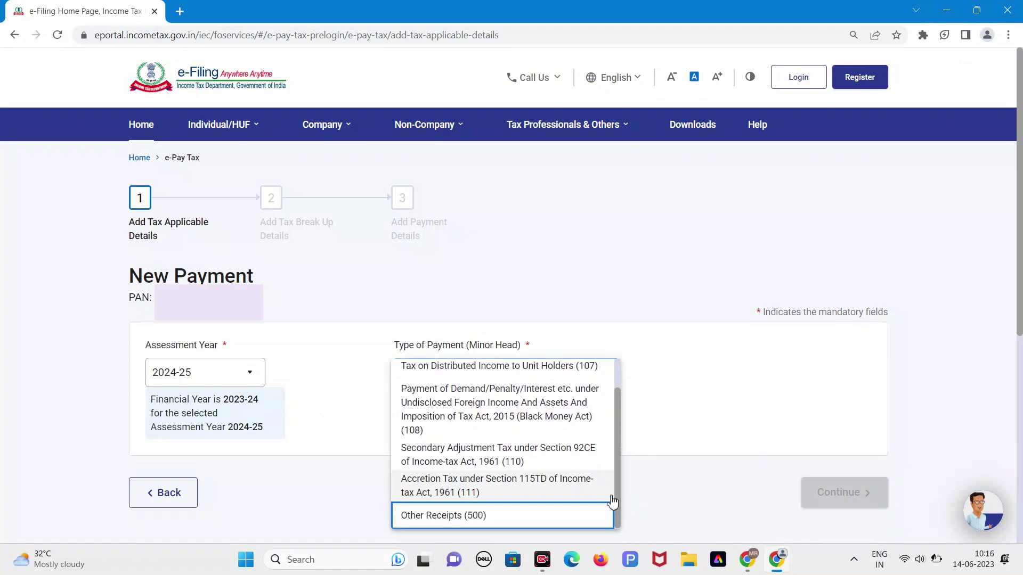
click(486, 514)
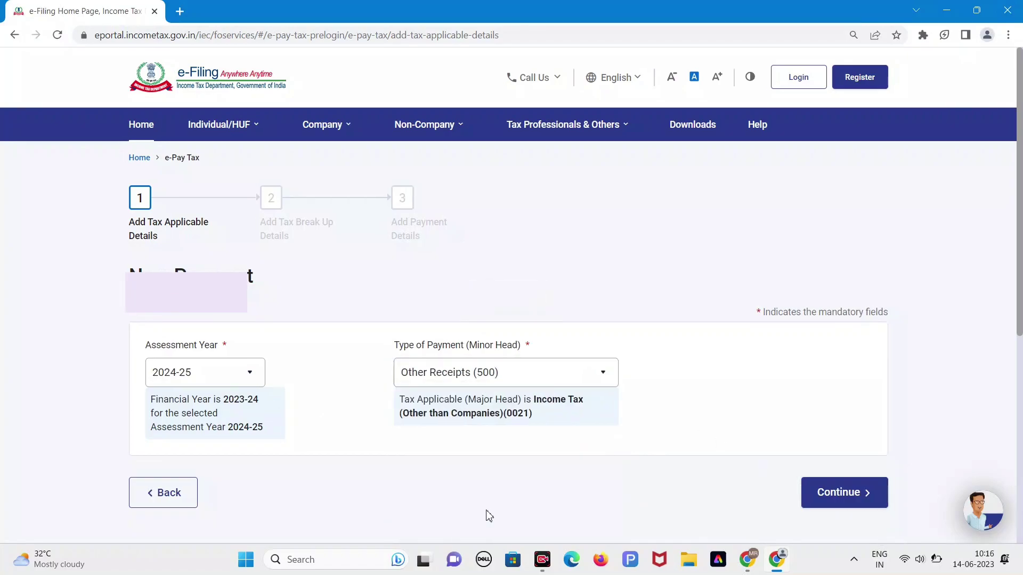
scroll(486, 514, down, 1)
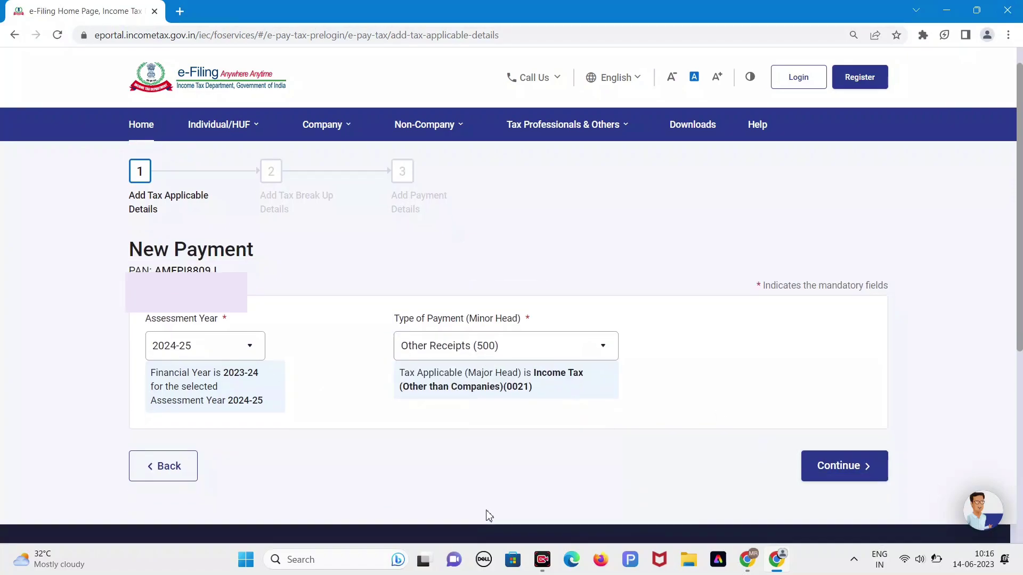
Review the tax break-up with ₹1,000 under (f) Others and advance to Add Payment Details
click(838, 474)
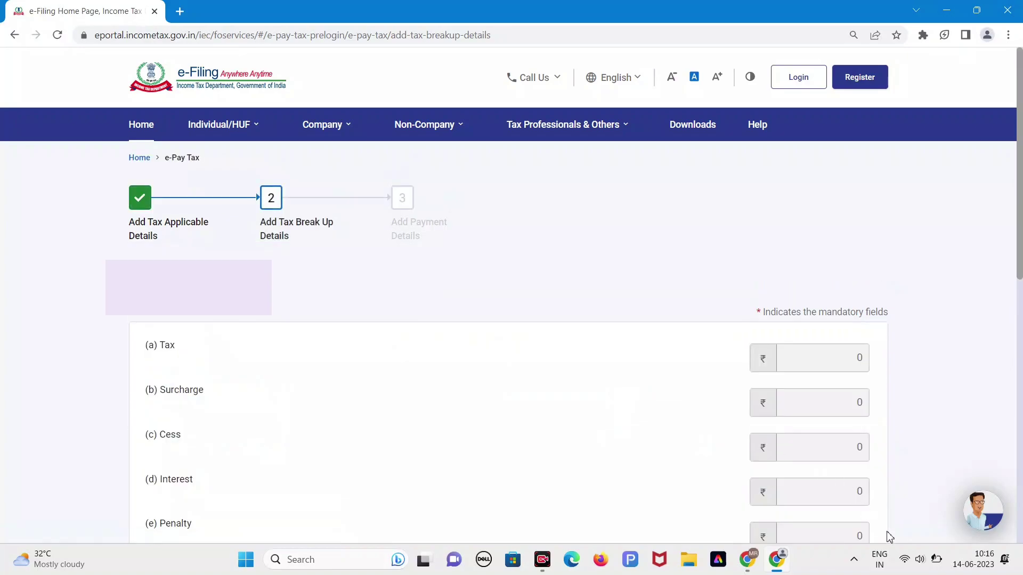
scroll(888, 537, down, 4)
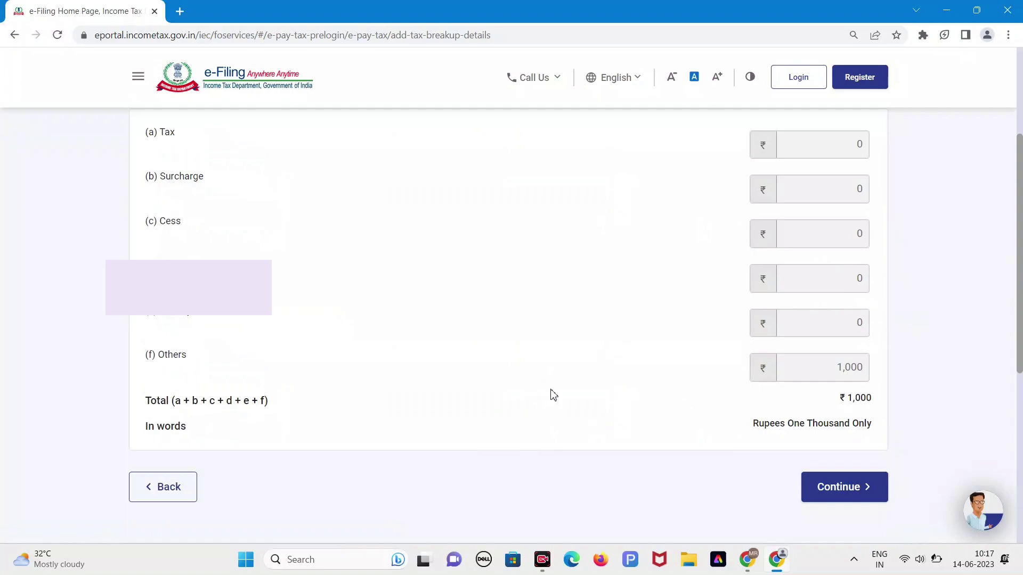
scroll(550, 393, up, 1)
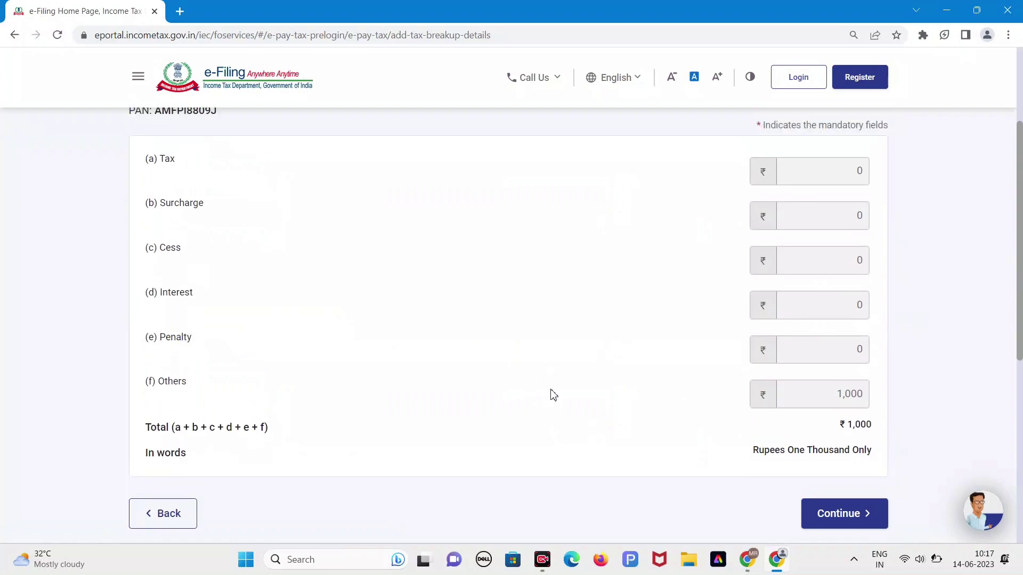
scroll(550, 393, down, 1)
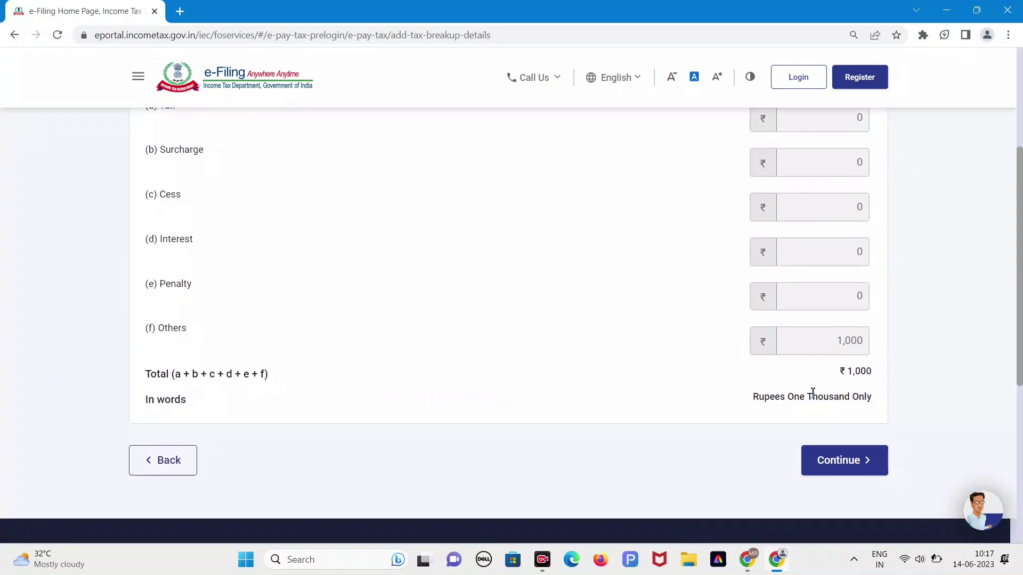
click(841, 460)
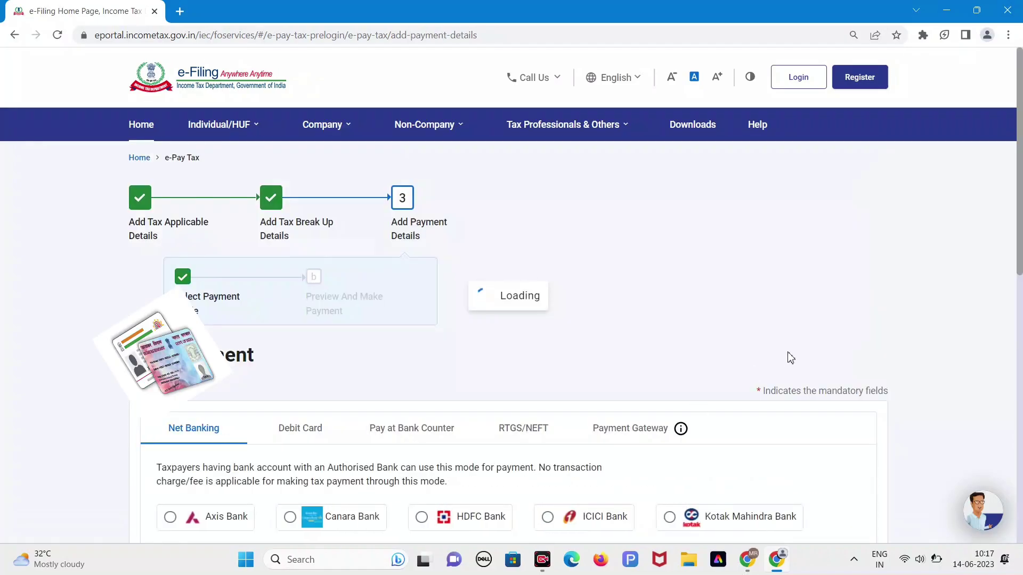
Dismiss the processing error, look over the debit card, bank counter and gateway options, then return to Net Banking
scroll(790, 358, down, 2)
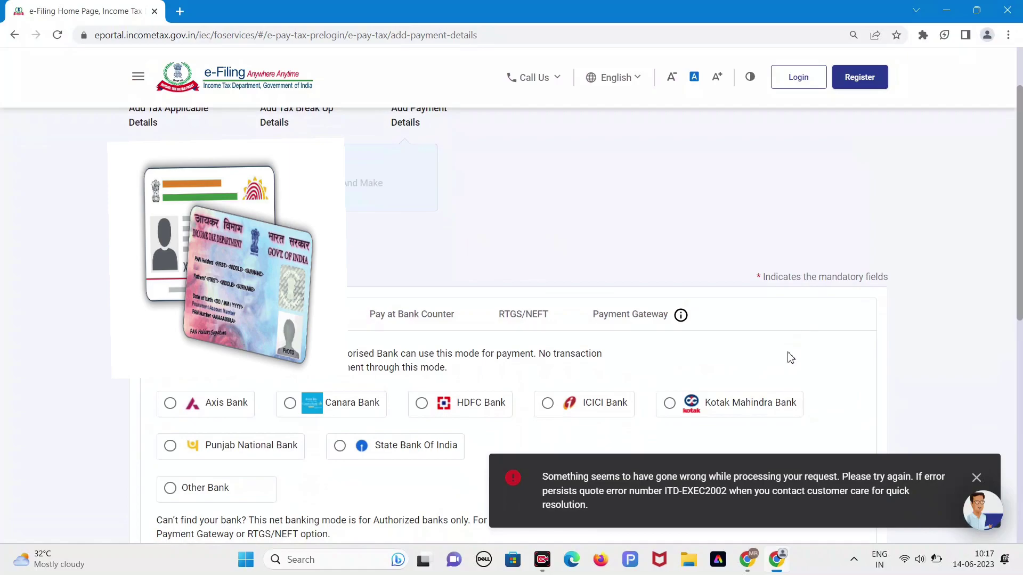
click(978, 479)
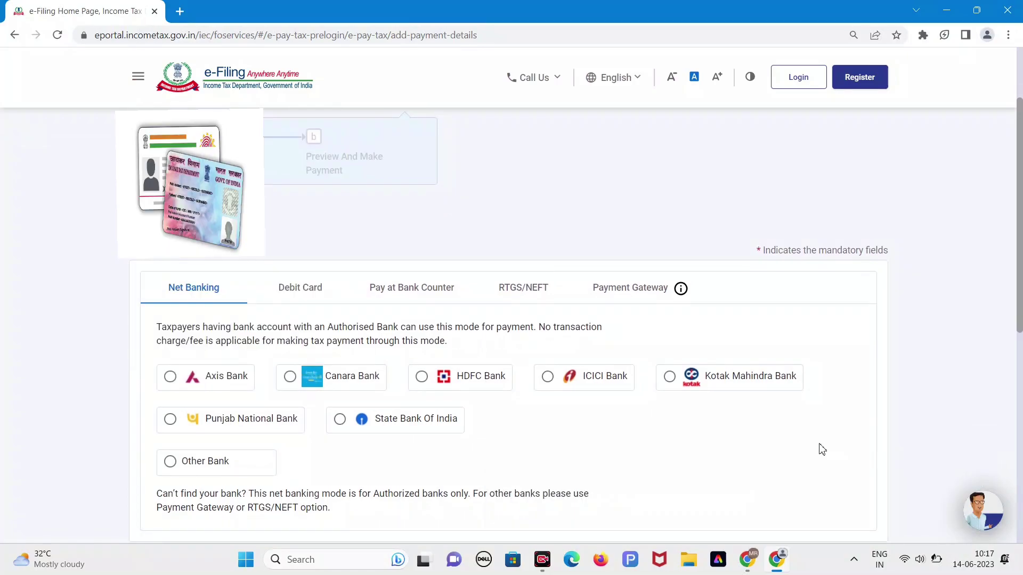
scroll(722, 456, down, 1)
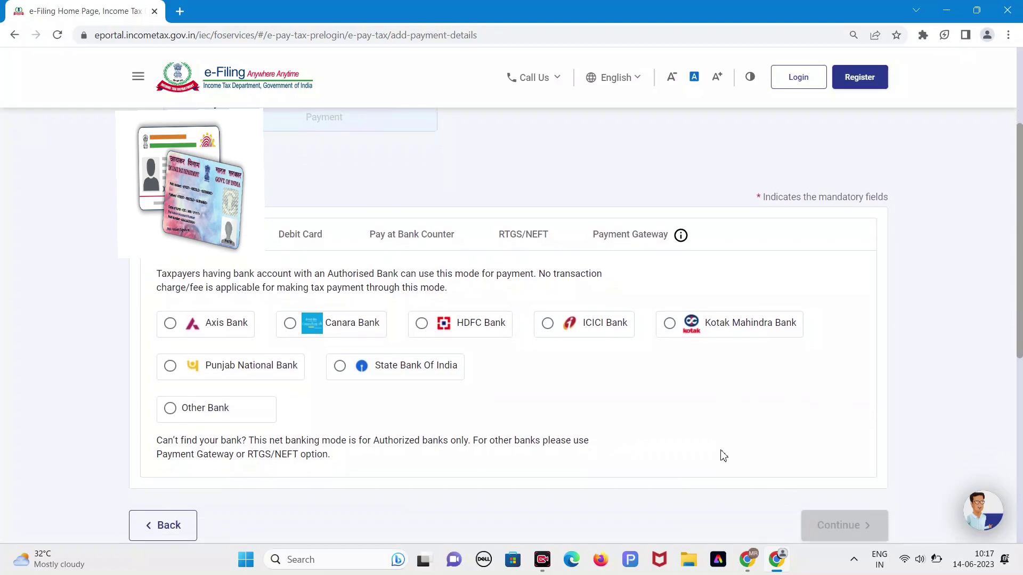
scroll(723, 455, down, 1)
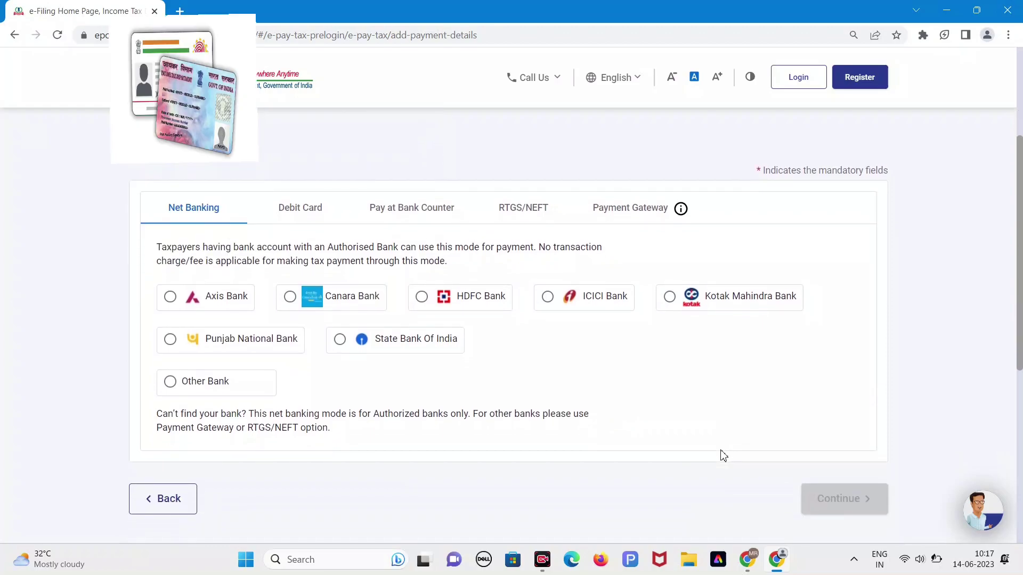
scroll(723, 455, down, 1)
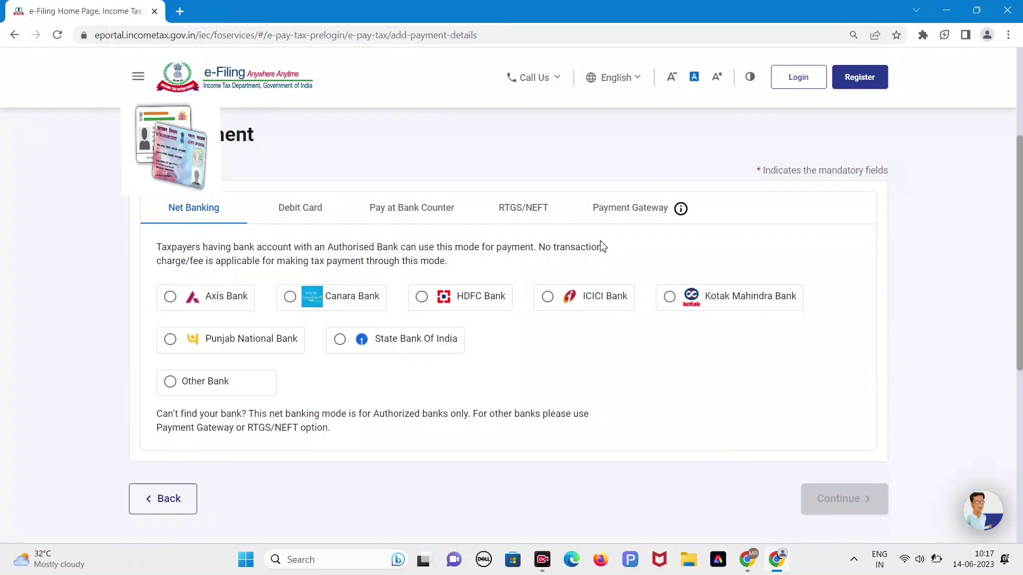
drag(251, 210, 191, 209)
click(285, 213)
click(391, 218)
click(632, 219)
click(193, 218)
Select Other Bank, pick UCO Bank from the list, and continue to the payment preview
click(221, 382)
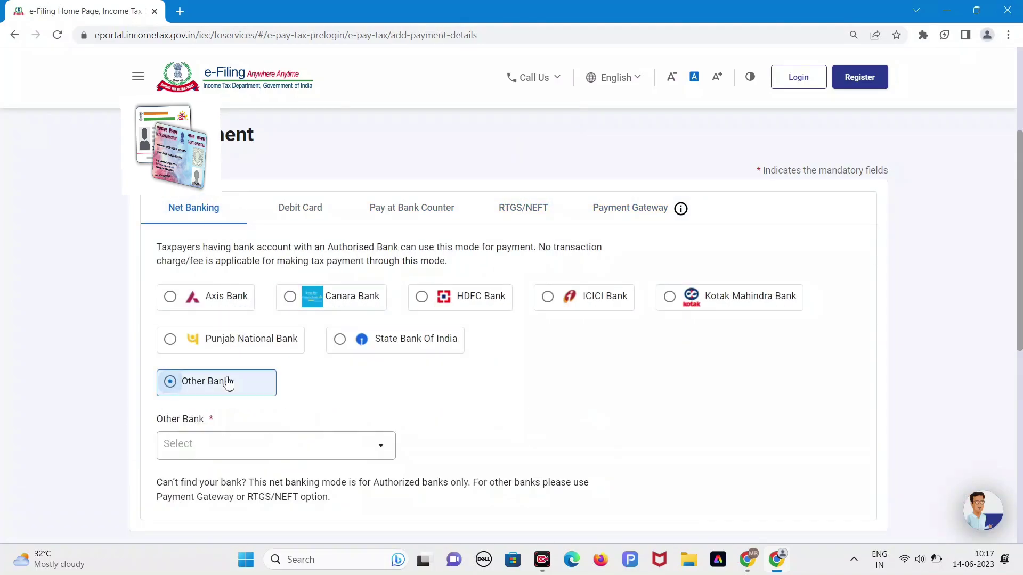
click(209, 451)
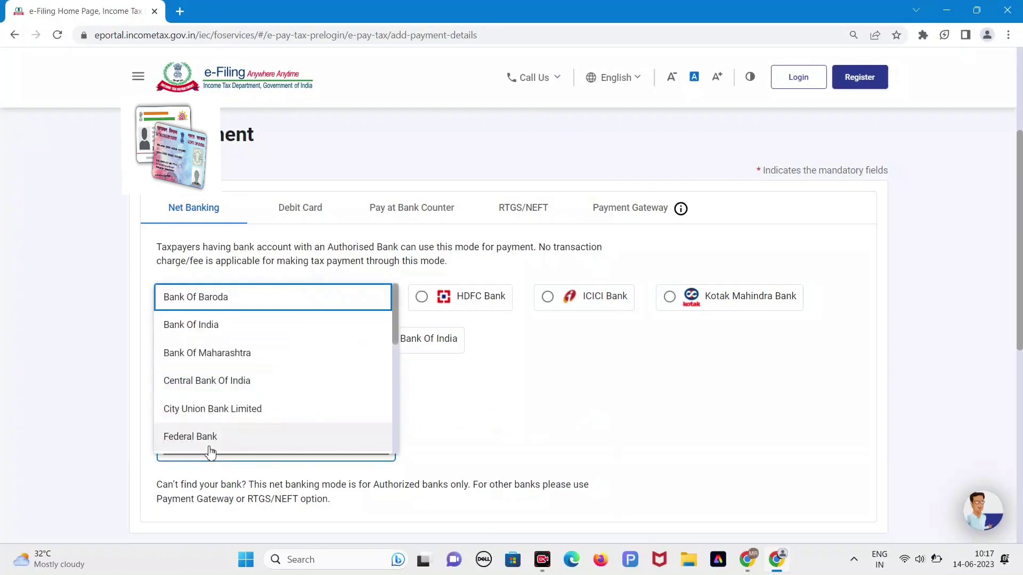
text(uco)
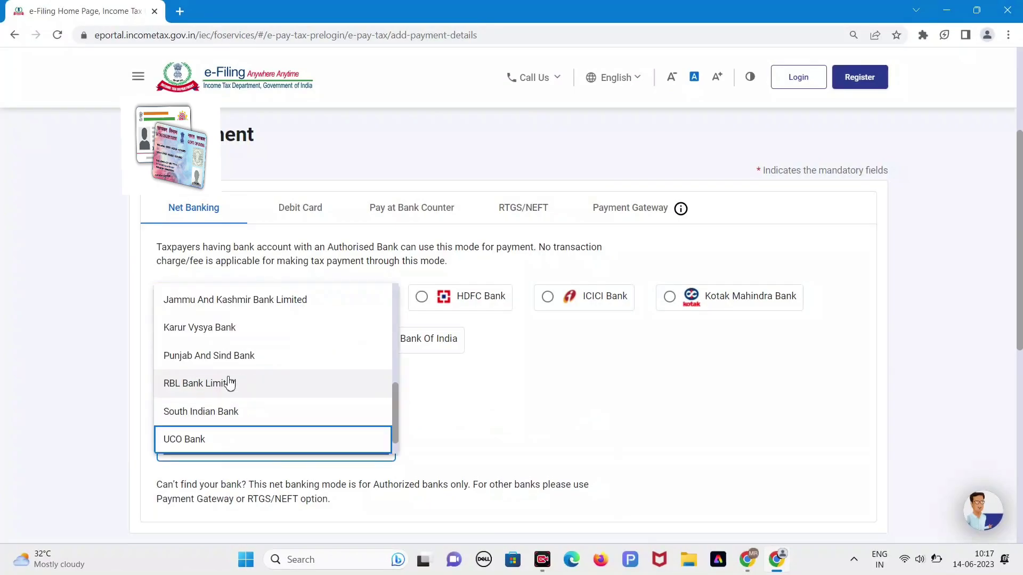
key(Return)
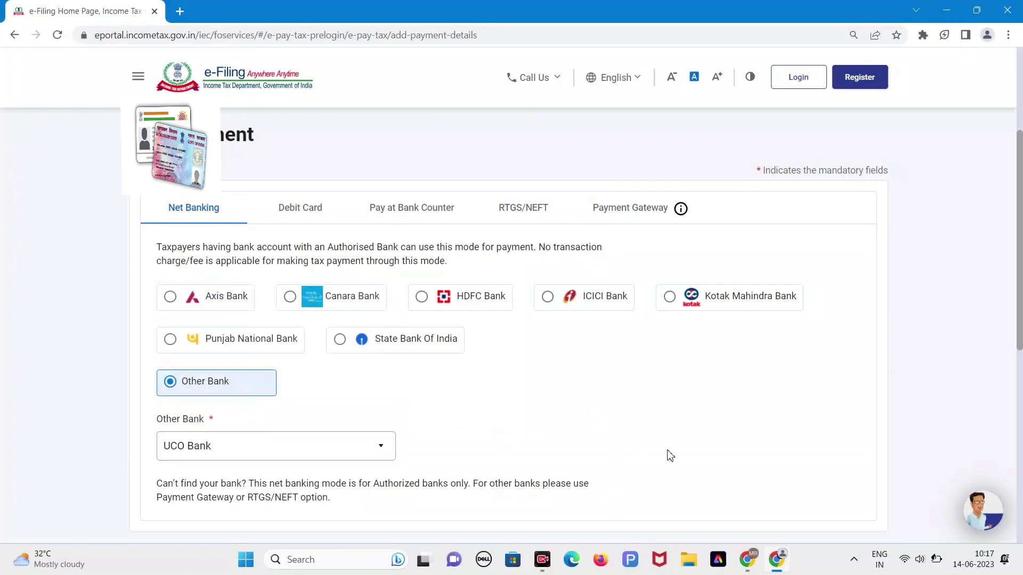
scroll(670, 455, down, 2)
click(844, 436)
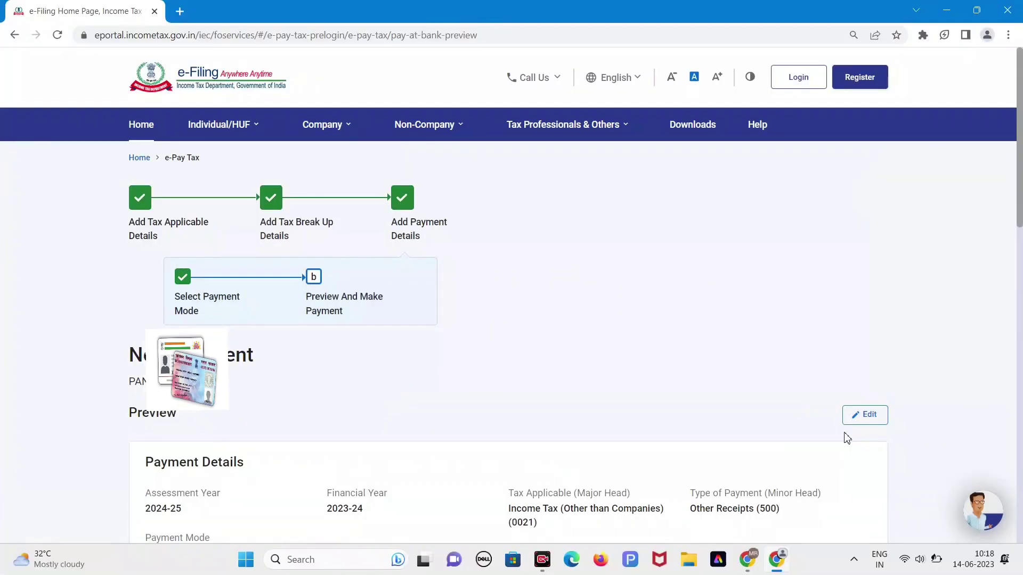
Review the ₹1,000 challan preview down to the totals and choose Pay Now
scroll(846, 437, down, 4)
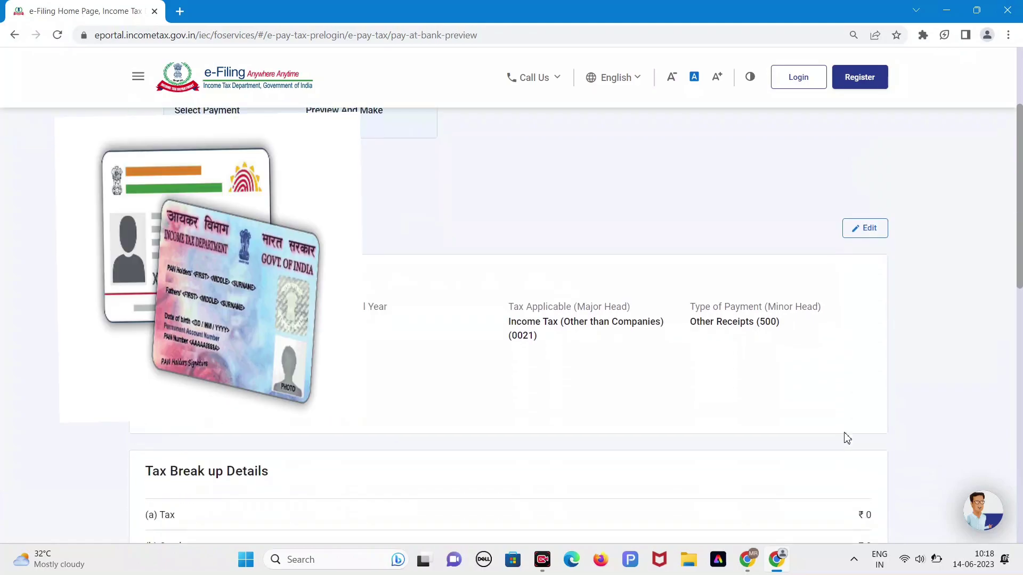
scroll(846, 438, down, 1)
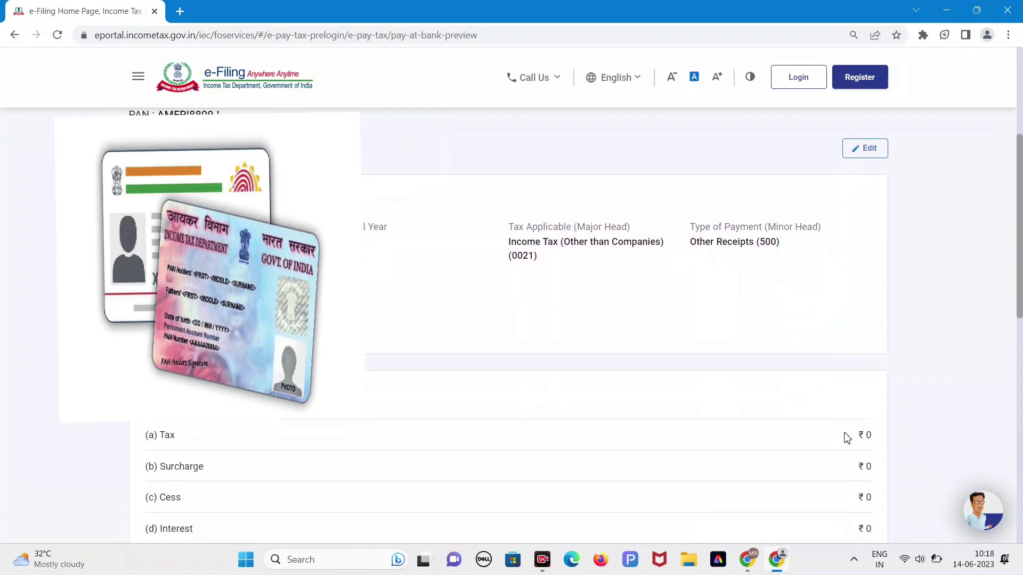
scroll(847, 438, down, 1)
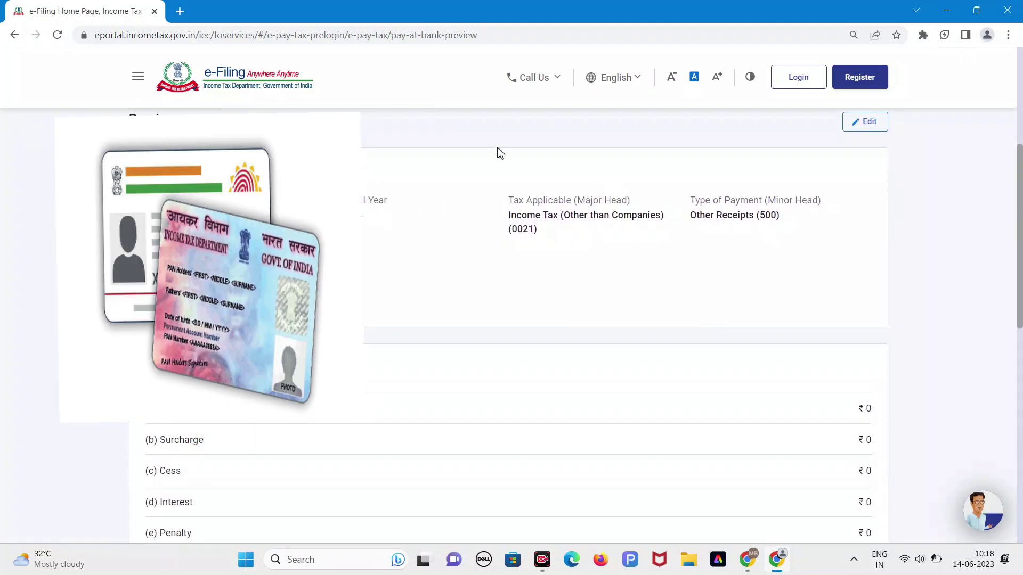
drag(137, 117, 878, 122)
scroll(266, 328, down, 7)
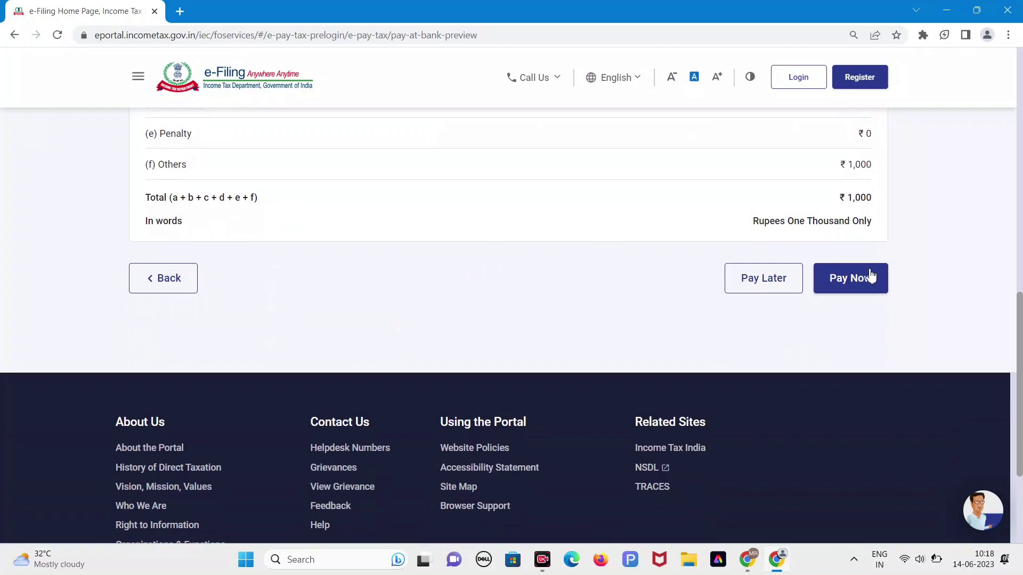
click(871, 275)
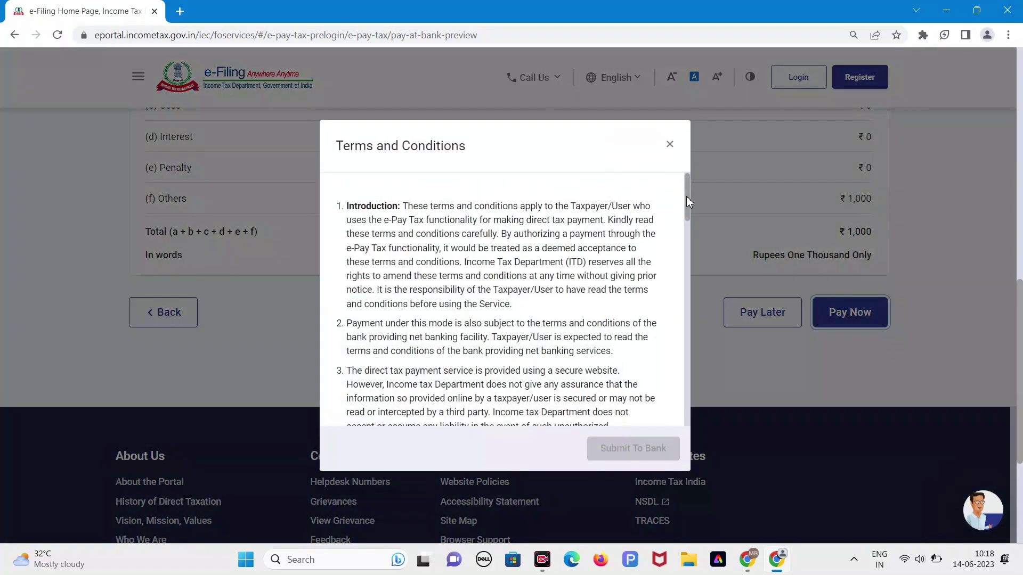
Scroll the e-Pay Tax terms, agree to them, and submit the challan to the bank
drag(685, 196, 666, 499)
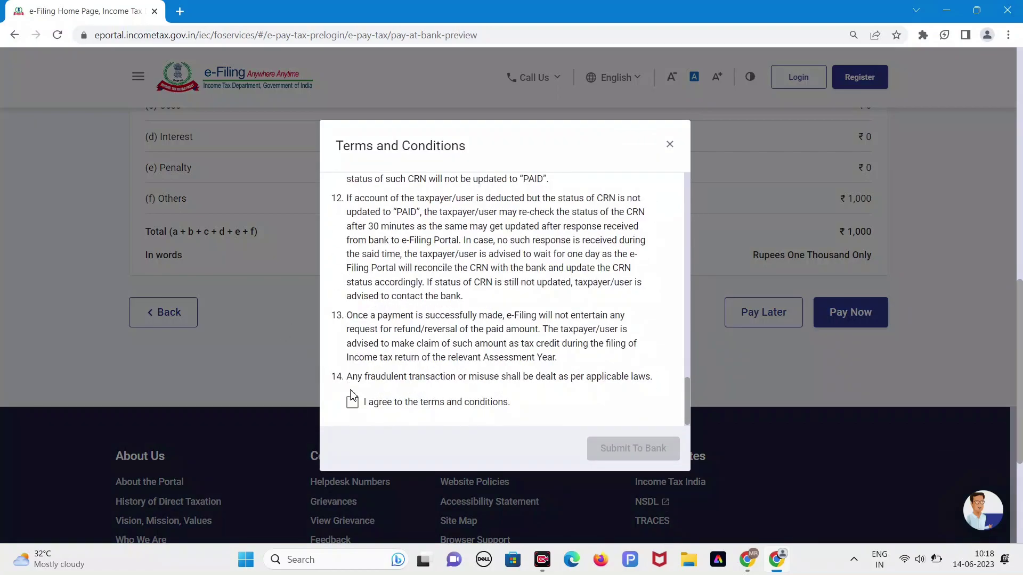
click(360, 407)
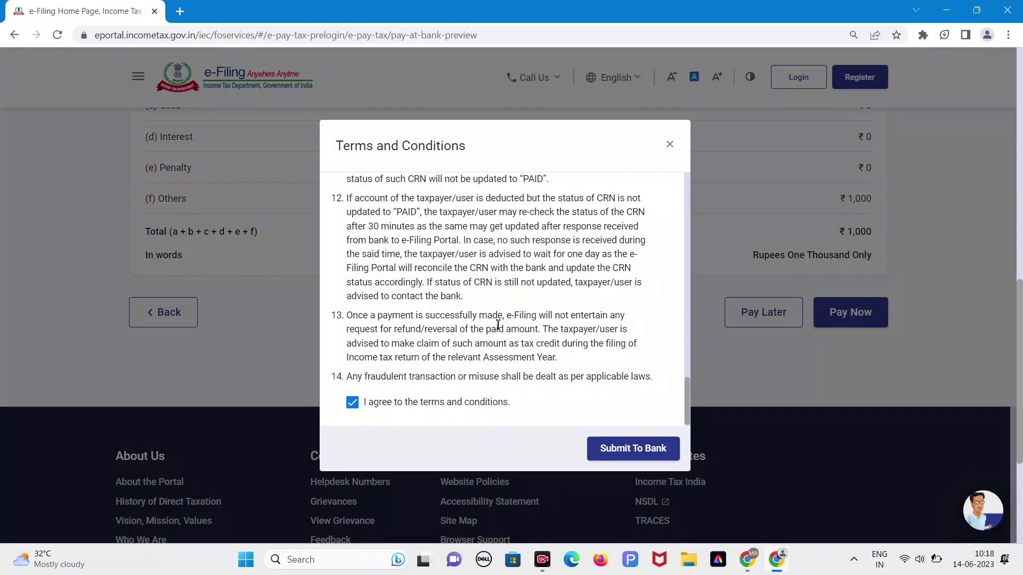
click(603, 450)
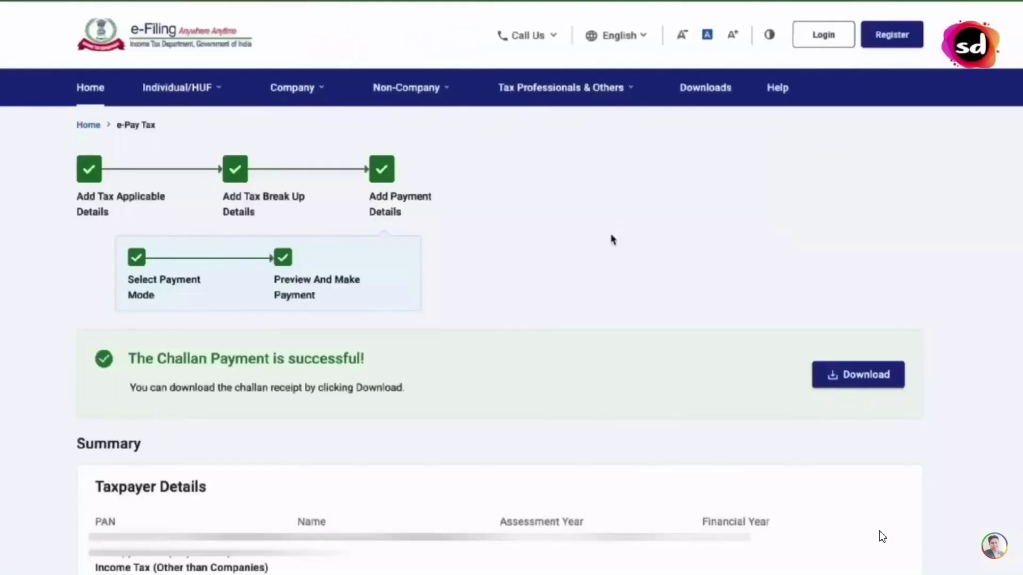
Highlight the 'Challan Payment is successful' message and the receipt Download option
mouse_move(70, 314)
mouse_down()
mouse_move(292, 401)
mouse_move(939, 427)
mouse_up()
mouse_move(804, 360)
mouse_down()
mouse_move(842, 389)
mouse_move(913, 391)
mouse_up()
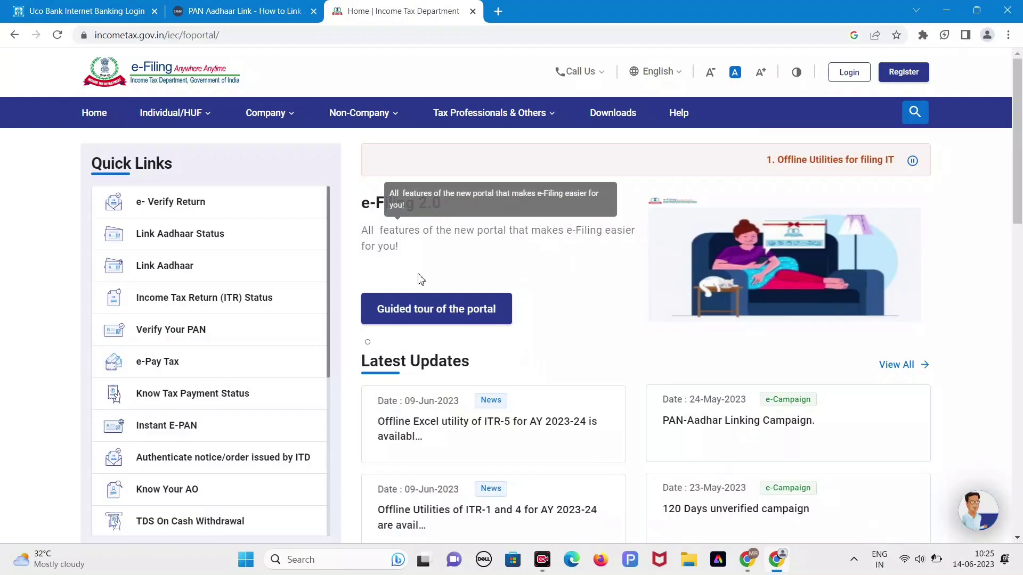
Open the Link Aadhaar form from Quick Links and begin entering the PAN
click(221, 270)
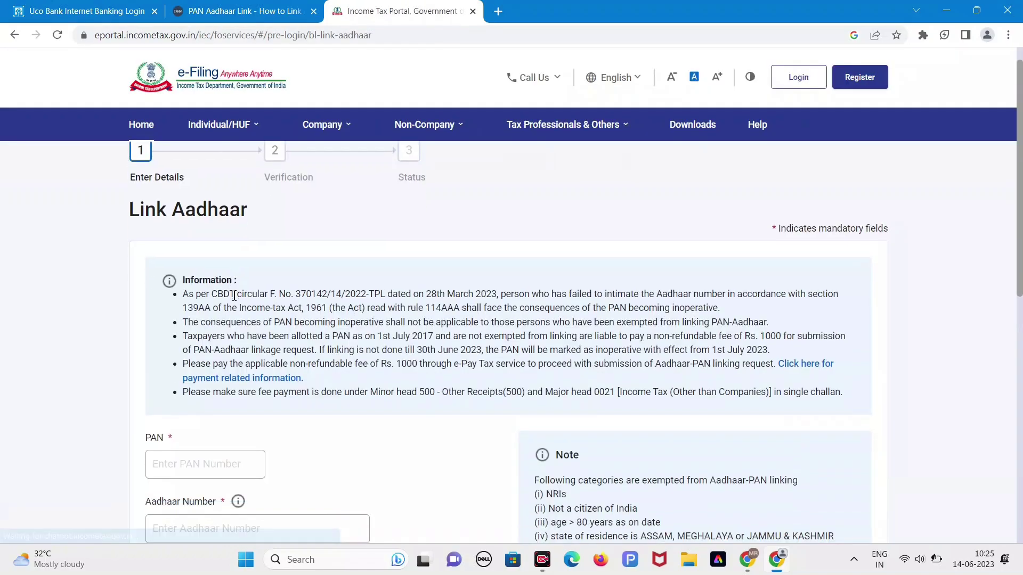
scroll(227, 282, down, 3)
click(236, 340)
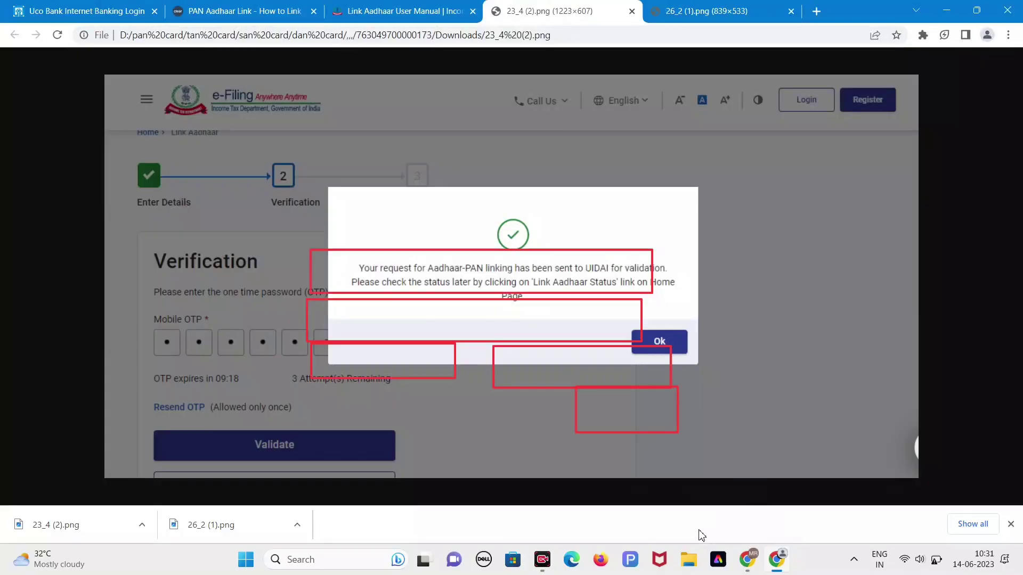
Annotate the confirmation, outlining the dialog, the UIDAI validation message and the acknowledge button
key(ctrl+2)
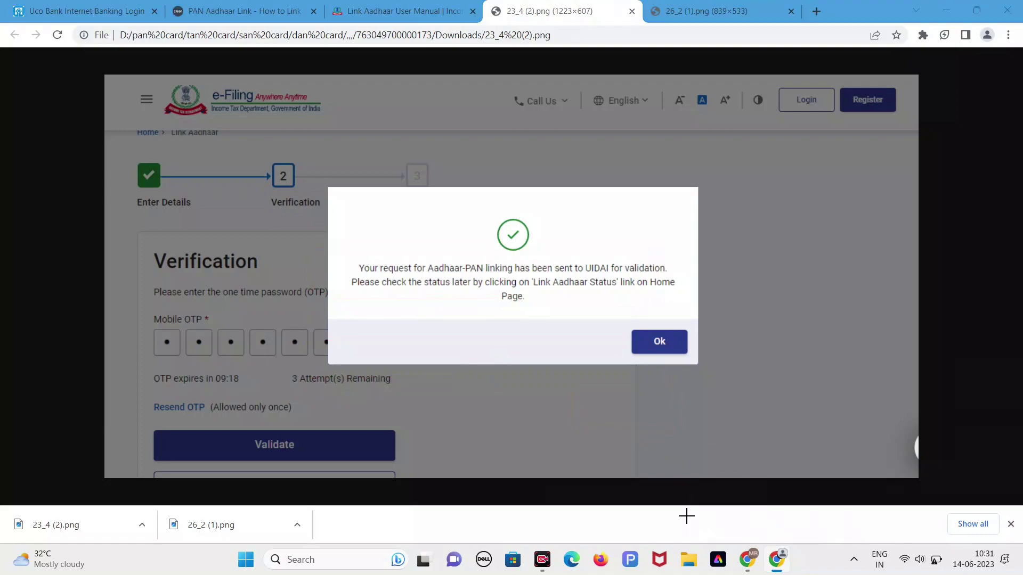
click(333, 191)
mouse_move(351, 203)
mouse_down()
mouse_move(494, 320)
mouse_move(698, 366)
mouse_up()
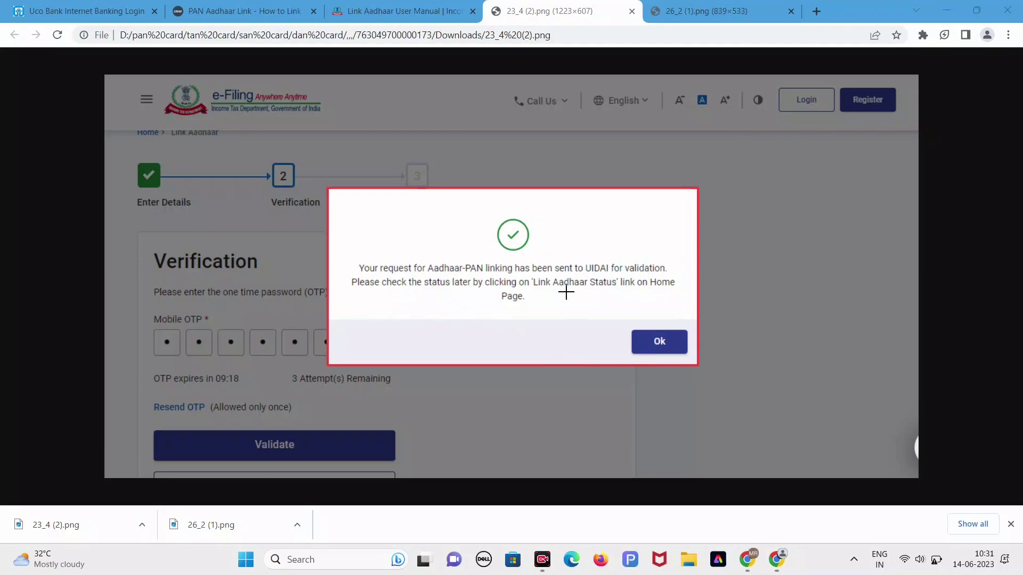
drag(346, 254, 687, 315)
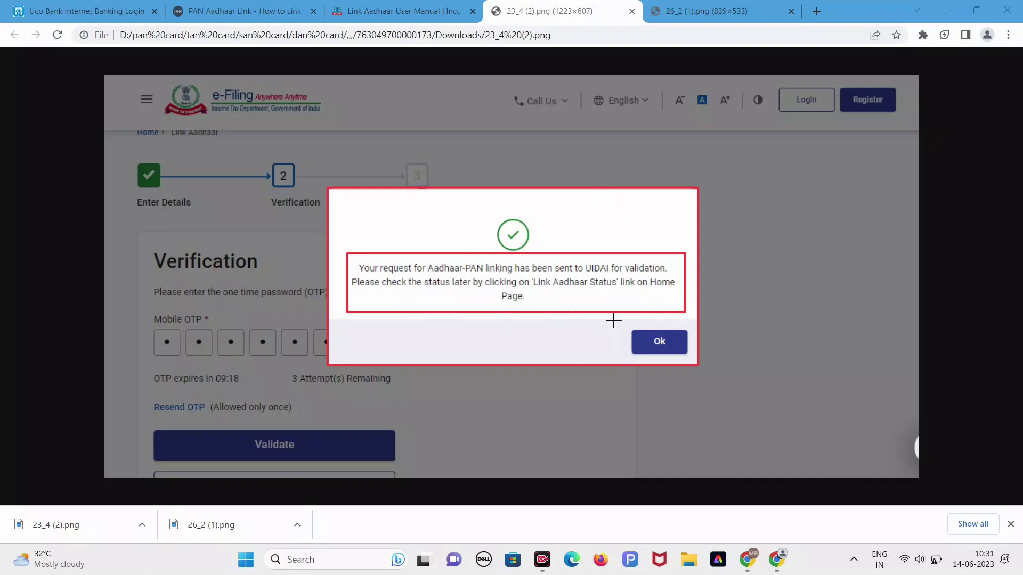
drag(614, 321, 690, 355)
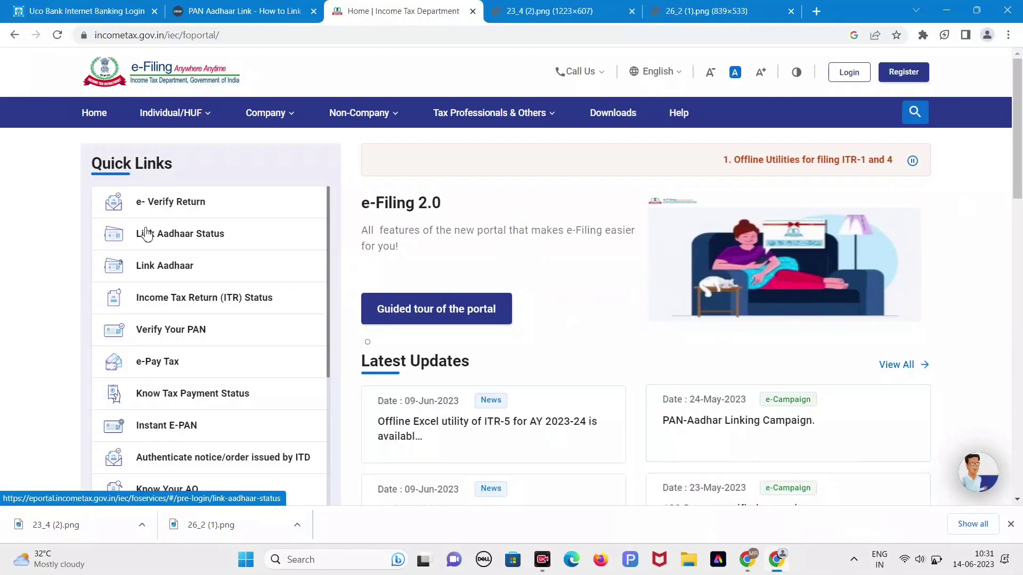
Open the Link Aadhaar Status check from the Quick Links menu
scroll(145, 233, up, 3)
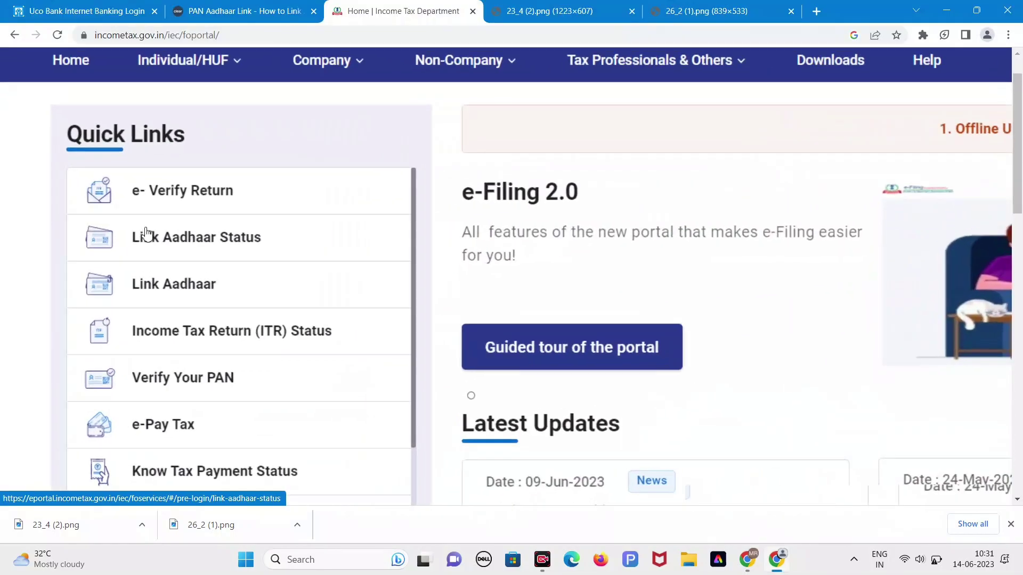
click(146, 233)
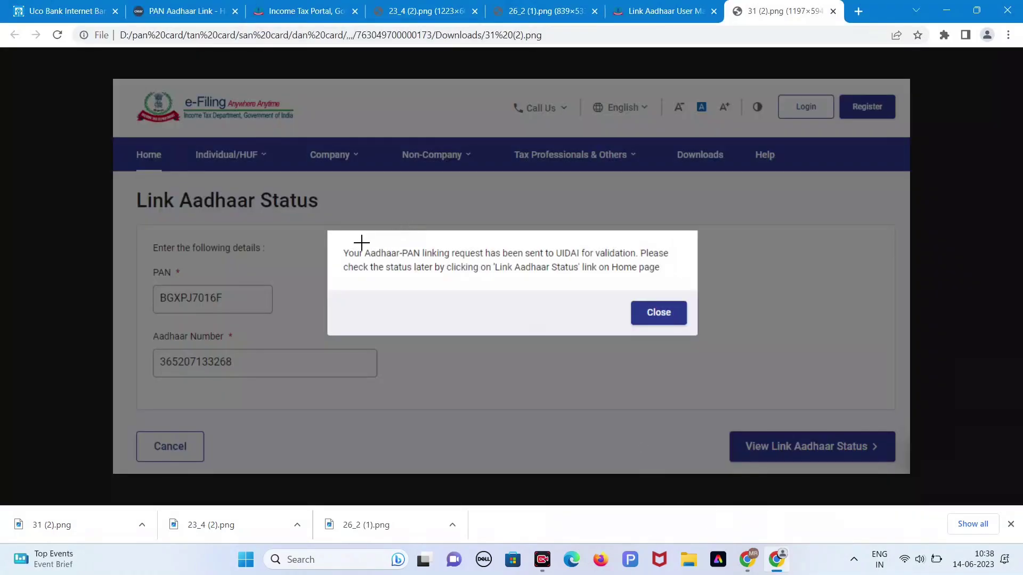
Outline the pending UIDAI-validation message and its dialog on the status screenshot
drag(327, 230, 497, 296)
drag(573, 308, 696, 335)
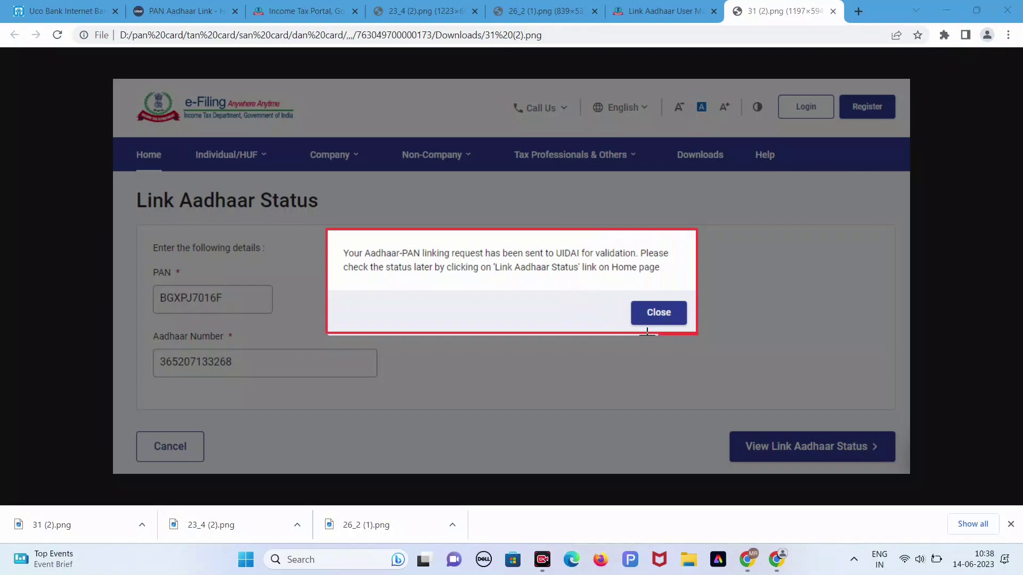
mouse_move(493, 330)
mouse_down()
mouse_move(318, 335)
mouse_move(326, 335)
mouse_up()
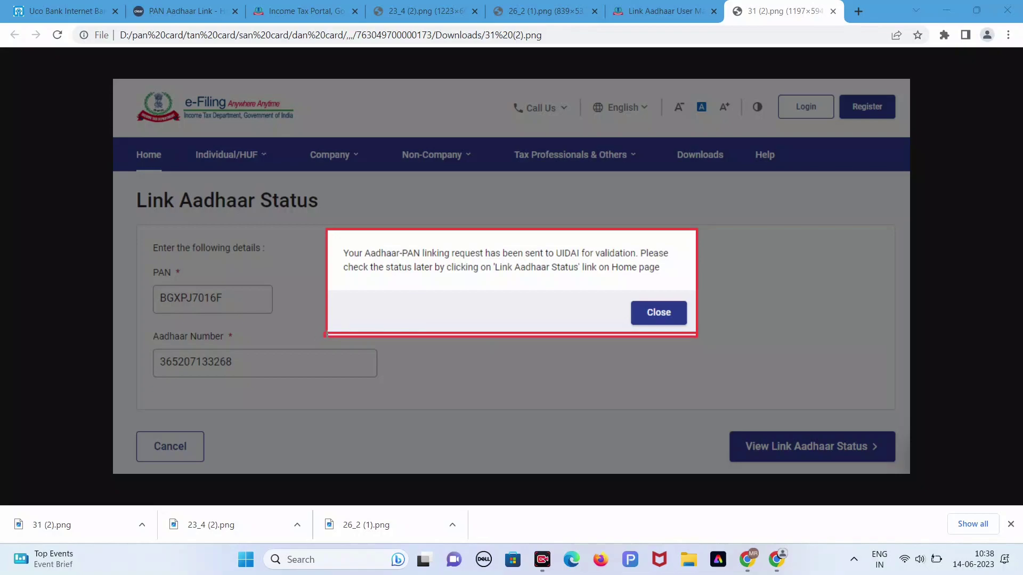